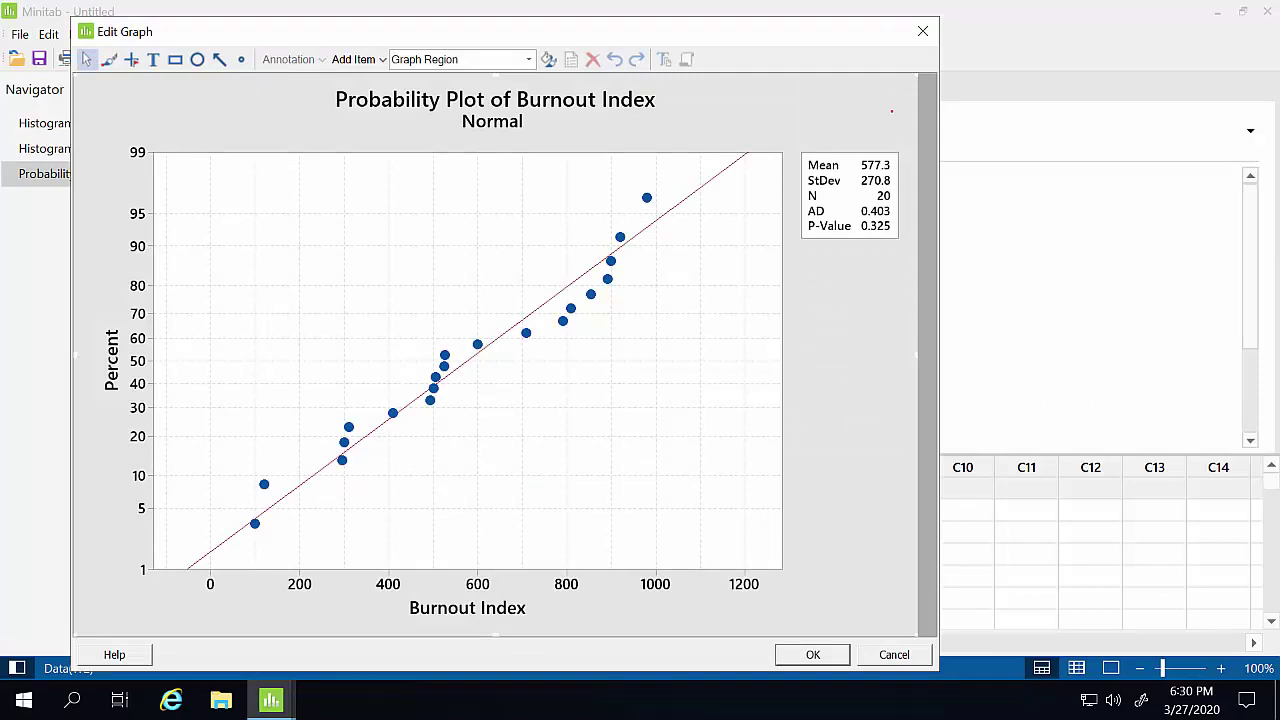
Handwrite the null hypothesis 'H0: Dist'n is Normal' beside the Burnout Index plot.
mouse_move(957, 45)
mouse_down()
mouse_move(957, 104)
mouse_move(978, 104)
mouse_move(982, 78)
mouse_move(990, 92)
mouse_up()
drag(1031, 50, 1036, 104)
mouse_move(1074, 60)
mouse_down()
mouse_move(1090, 98)
mouse_move(1110, 64)
mouse_up()
drag(1119, 40, 1120, 52)
drag(1116, 72, 1152, 78)
drag(1184, 62, 1204, 92)
drag(1226, 90, 1266, 62)
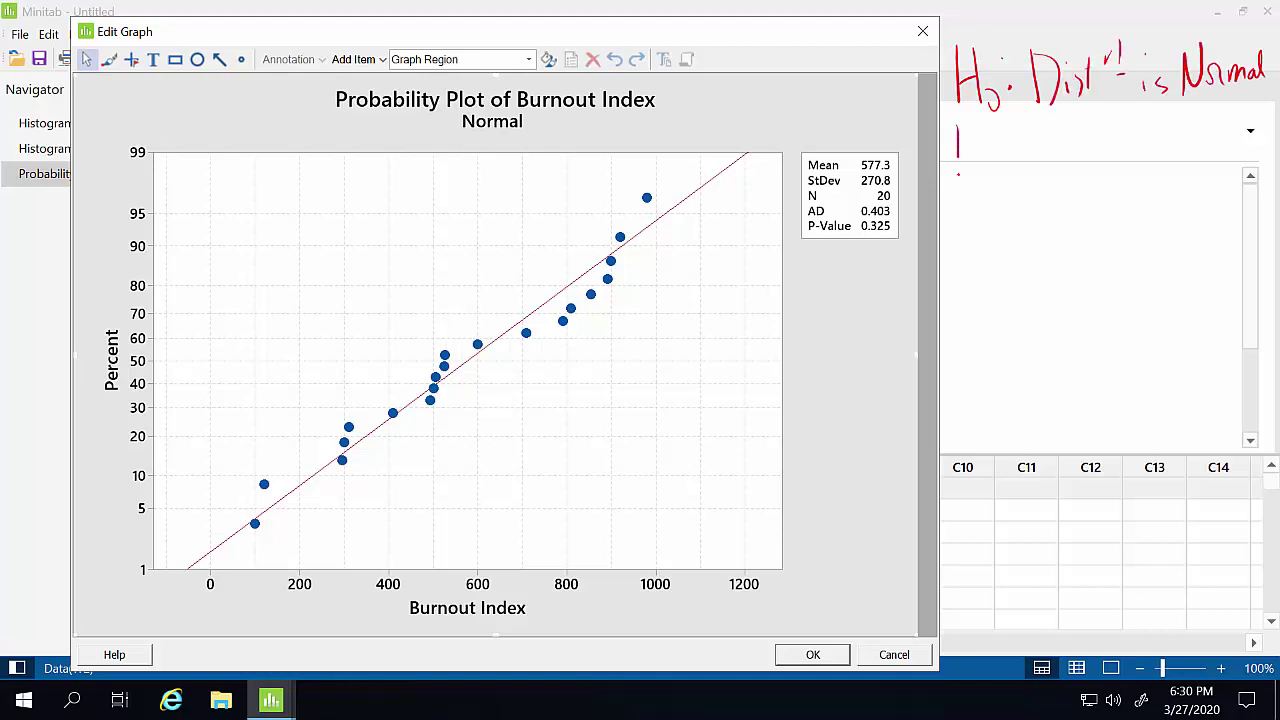
Handwrite the alternative hypothesis 'HA: Dist'n is Not Normal' below it, underlining Not.
mouse_move(957, 126)
mouse_down()
mouse_move(978, 192)
mouse_move(996, 160)
mouse_up()
drag(1019, 140, 1021, 176)
mouse_move(1020, 140)
mouse_down()
mouse_move(1024, 176)
mouse_move(1060, 156)
mouse_move(1062, 168)
mouse_up()
mouse_move(1068, 134)
mouse_down()
mouse_move(1070, 162)
mouse_move(1082, 136)
mouse_up()
drag(1080, 130, 1102, 156)
mouse_move(1110, 150)
mouse_down()
mouse_move(1136, 162)
mouse_move(1140, 138)
mouse_up()
drag(1142, 124, 1158, 156)
drag(1172, 122, 1180, 174)
mouse_move(1190, 158)
mouse_down()
mouse_move(1206, 122)
mouse_move(1218, 156)
mouse_up()
drag(1220, 150, 1236, 134)
drag(1240, 148, 1274, 120)
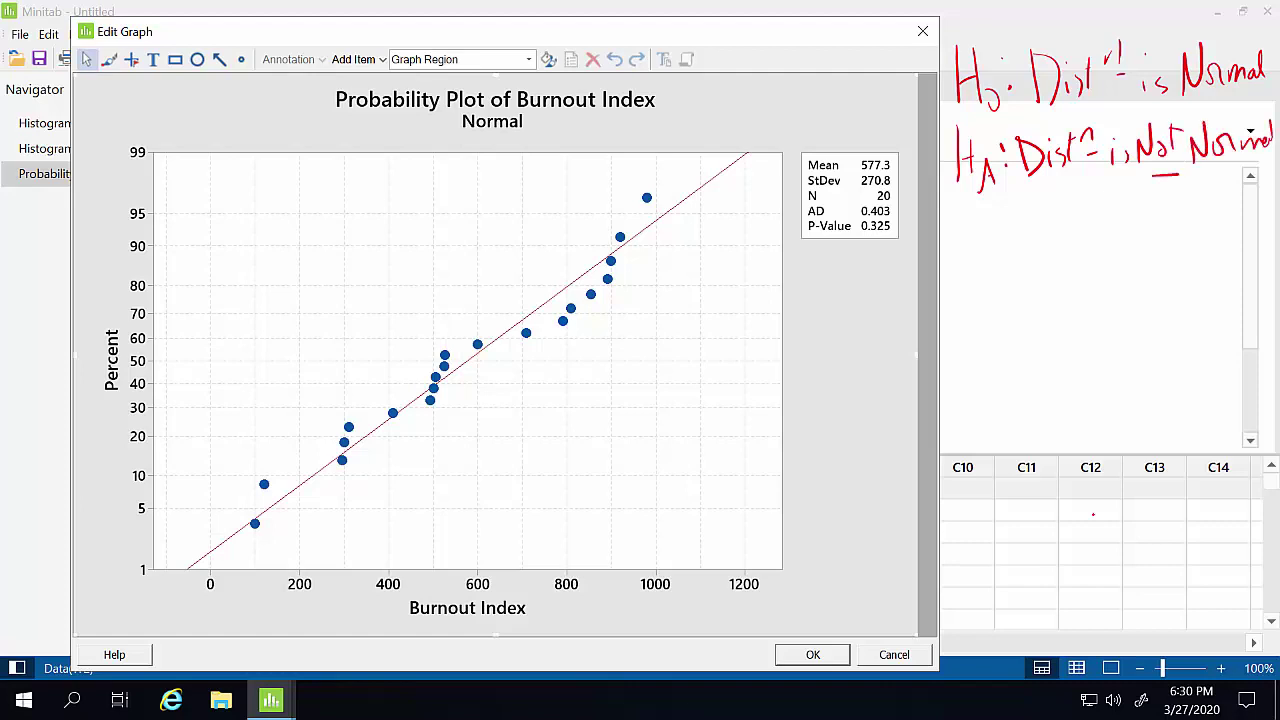
Circle the P-Value of 0.325 and write 'P > α = 0.05' beside it.
mouse_move(815, 244)
mouse_down()
mouse_move(912, 220)
mouse_move(848, 208)
mouse_move(782, 243)
mouse_move(838, 246)
mouse_up()
drag(996, 252, 1002, 300)
drag(981, 257, 1032, 274)
mouse_move(1104, 240)
mouse_down()
mouse_move(1086, 256)
mouse_move(1120, 266)
mouse_move(1146, 242)
mouse_up()
mouse_move(1128, 249)
mouse_down()
mouse_move(1168, 240)
mouse_move(1190, 254)
mouse_move(1208, 236)
mouse_up()
drag(1236, 223, 1229, 244)
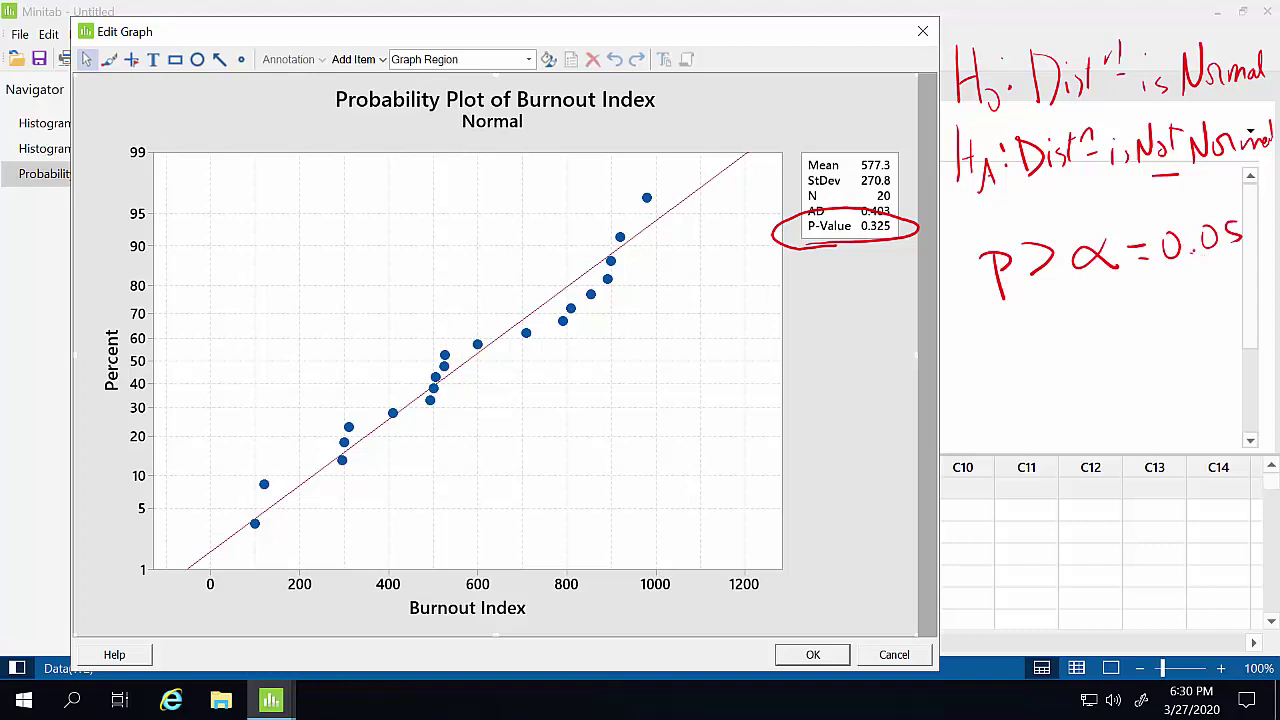
Write the conclusion 'Normal' and underline it.
mouse_move(960, 398)
mouse_down()
mouse_move(994, 388)
mouse_move(996, 336)
mouse_move(1026, 366)
mouse_up()
mouse_move(1048, 385)
mouse_down()
mouse_move(1088, 350)
mouse_move(1142, 374)
mouse_up()
drag(1162, 322, 1178, 370)
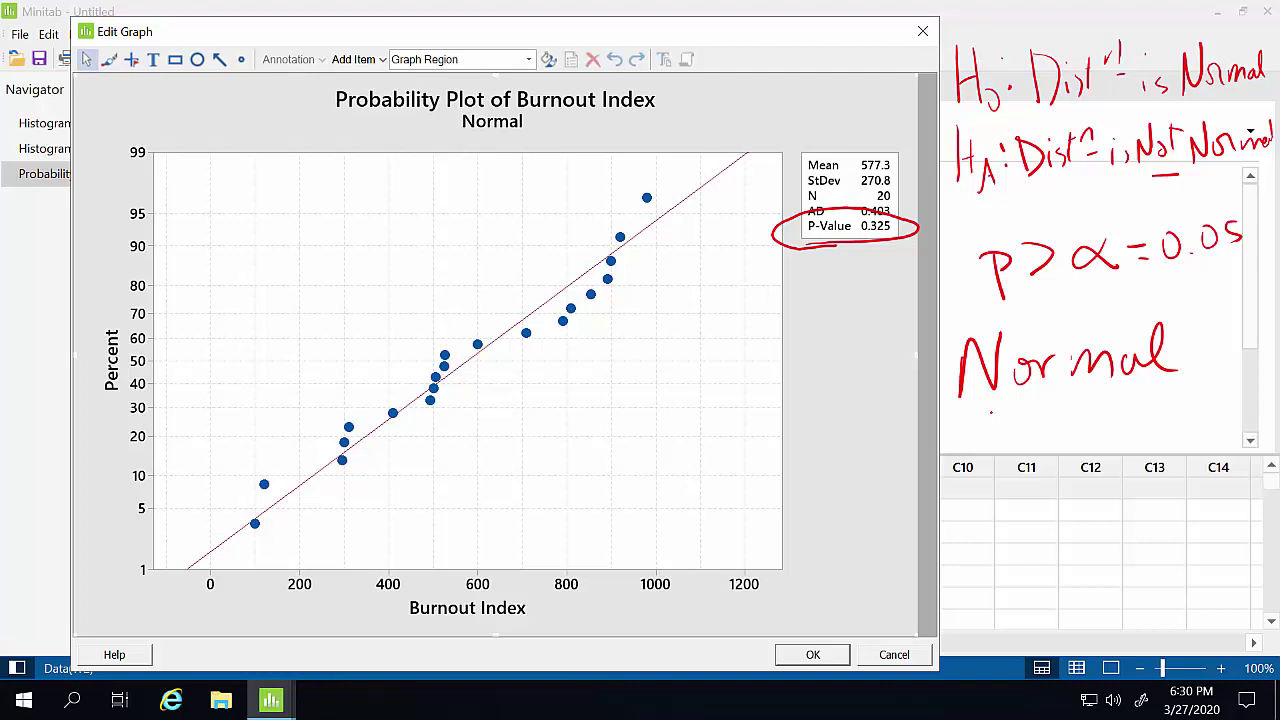
drag(998, 414, 1106, 406)
drag(1072, 430, 1118, 428)
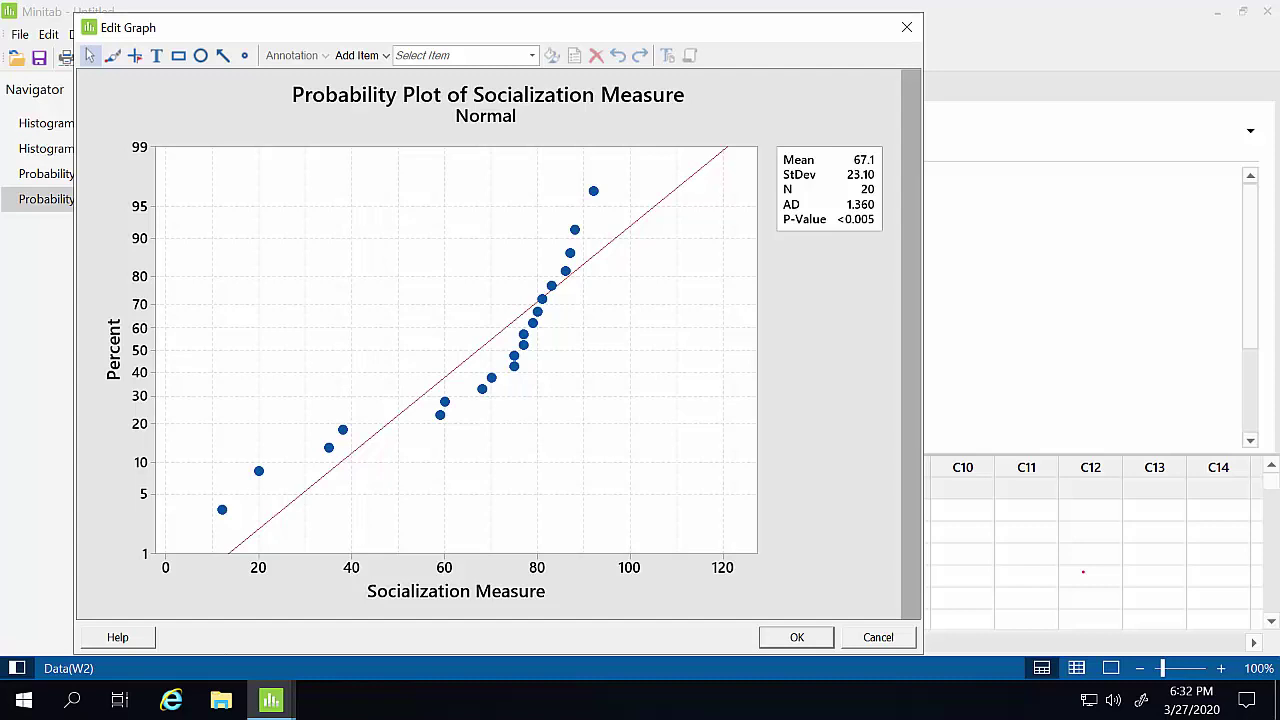
Circle the Socialization Measure P-Value <0.005 and annotate it '< .05'.
mouse_move(796, 239)
mouse_down()
mouse_move(904, 221)
mouse_move(841, 198)
mouse_move(831, 248)
mouse_up()
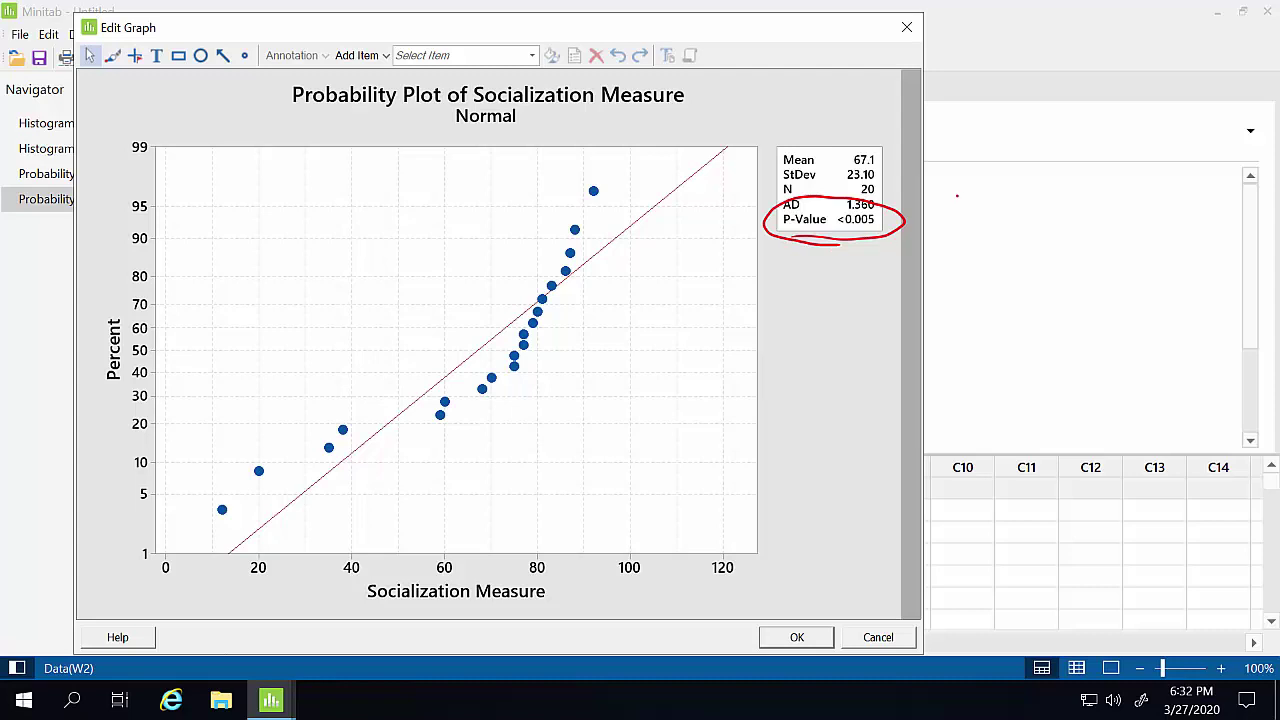
mouse_move(978, 192)
mouse_down()
mouse_move(987, 228)
mouse_move(1065, 186)
mouse_move(1058, 222)
mouse_up()
click(1013, 224)
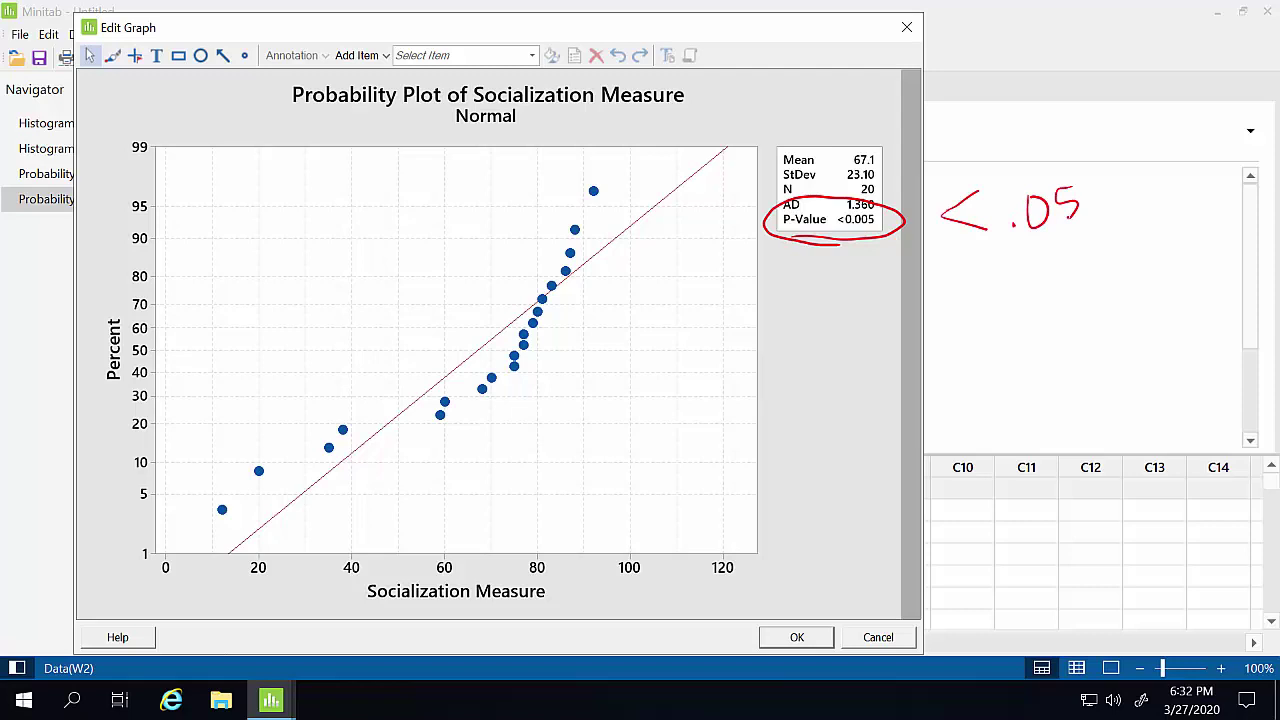
Write the conclusion 'Not NORMAL' below the annotation.
mouse_move(770, 344)
mouse_down()
mouse_move(814, 288)
mouse_move(855, 346)
mouse_up()
drag(828, 318, 886, 312)
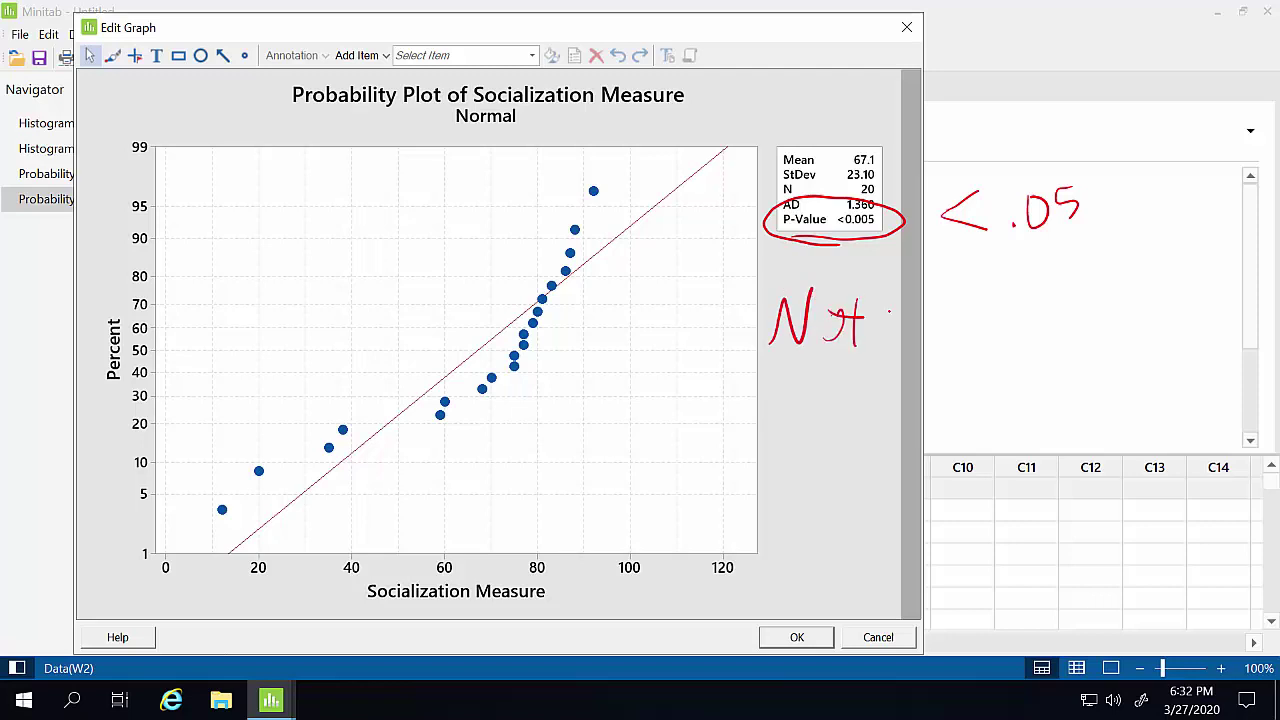
mouse_move(906, 356)
mouse_down()
mouse_move(946, 282)
mouse_move(966, 294)
mouse_up()
mouse_move(990, 325)
mouse_down()
mouse_move(1031, 297)
mouse_move(1080, 300)
mouse_up()
drag(1054, 304, 1078, 304)
drag(1092, 284, 1130, 320)
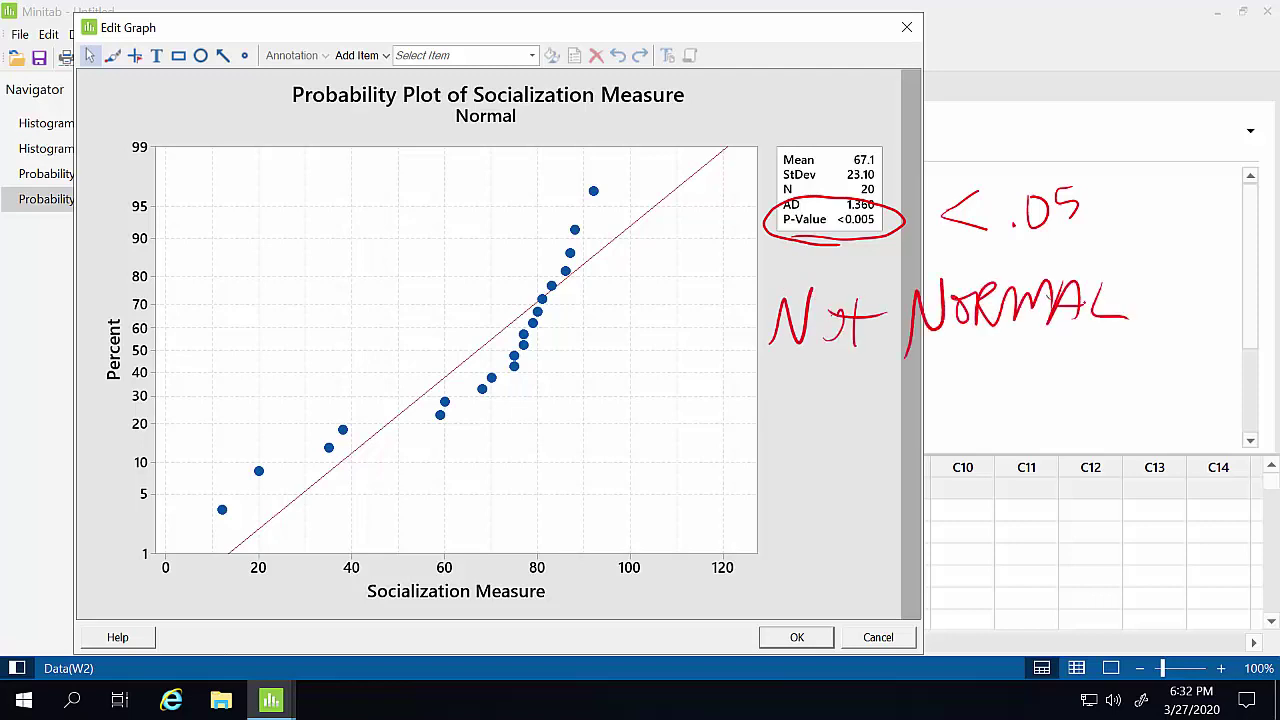